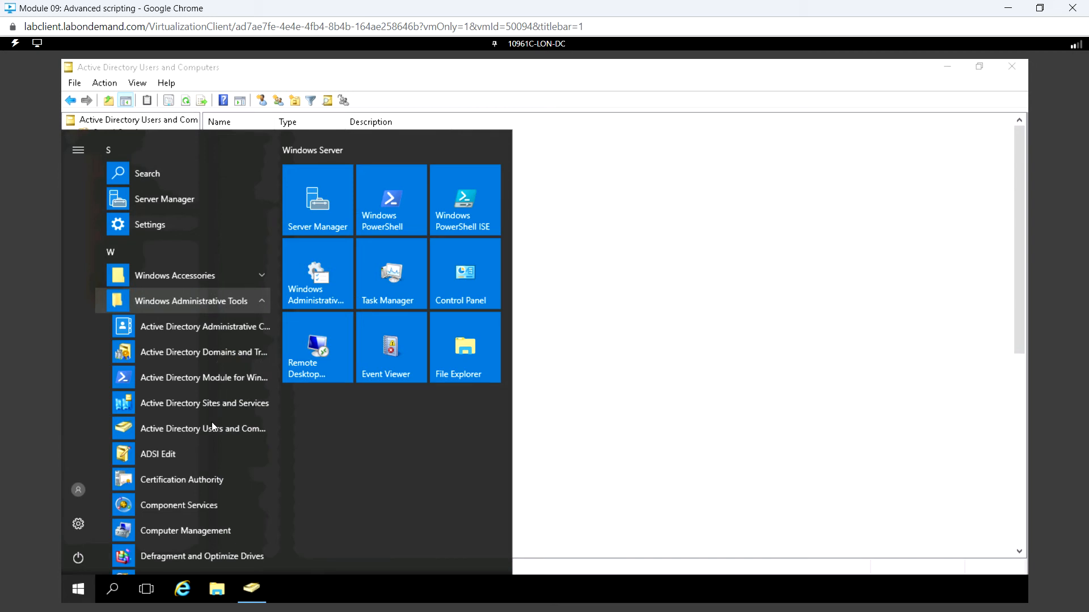
Step: Open the DNS administrative tool and maximize its window
scroll(209, 444, "down", 5)
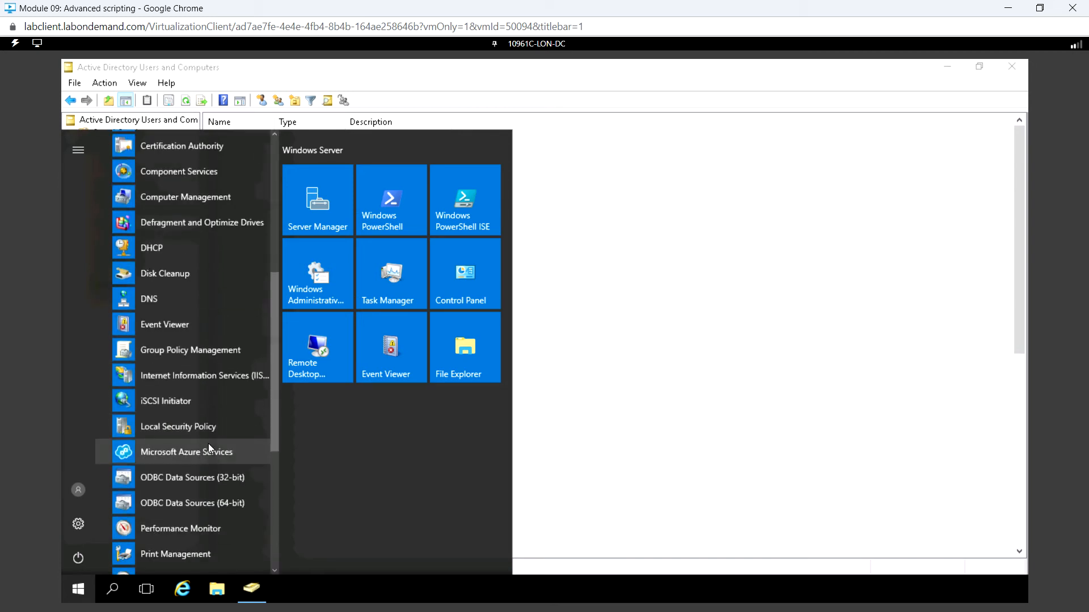
left_click(162, 305)
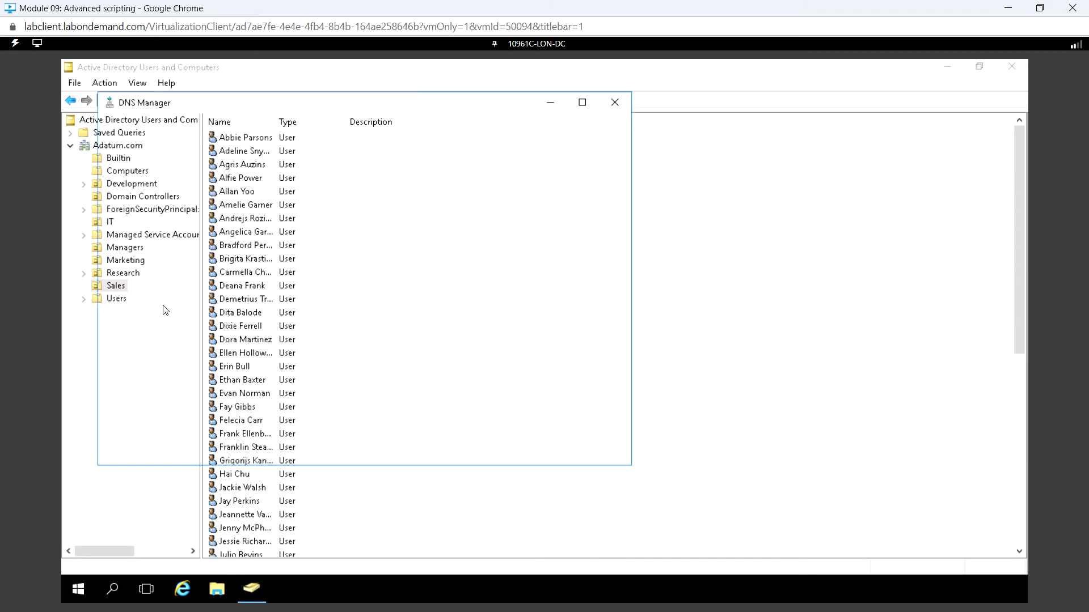
left_click(582, 102)
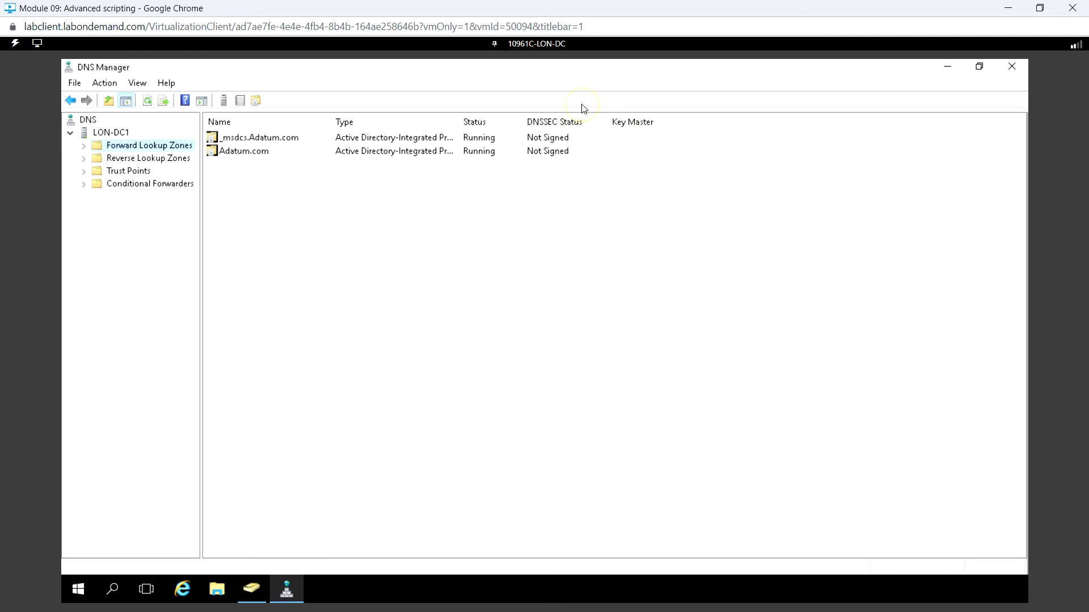
Step: Browse the Adatum.com forward lookup zone down to the Default-First-Site-Name folder under _sites and expand it
left_click(85, 146)
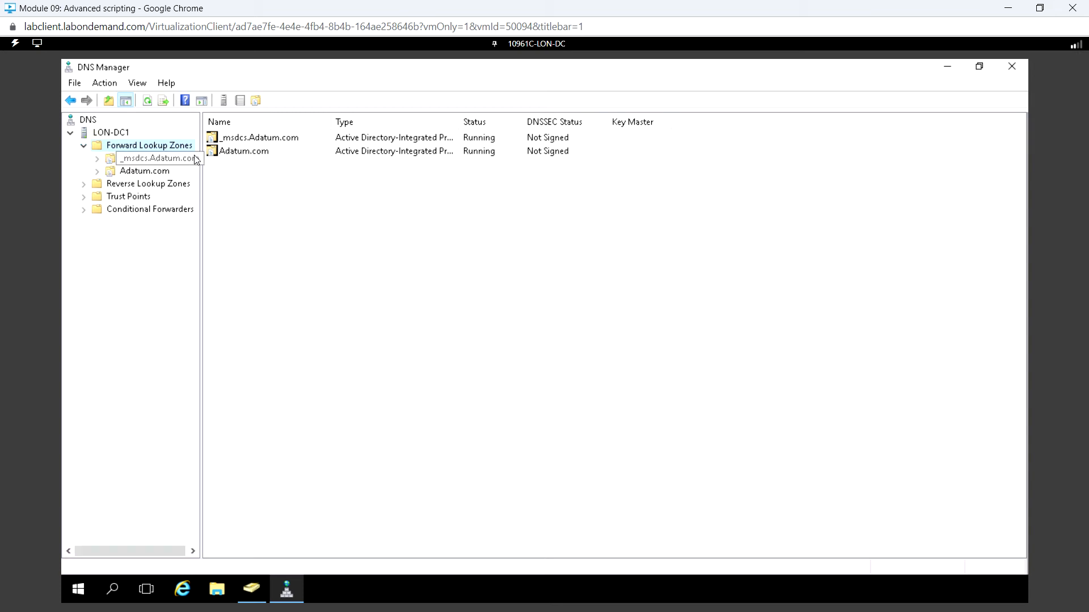
left_click(97, 173)
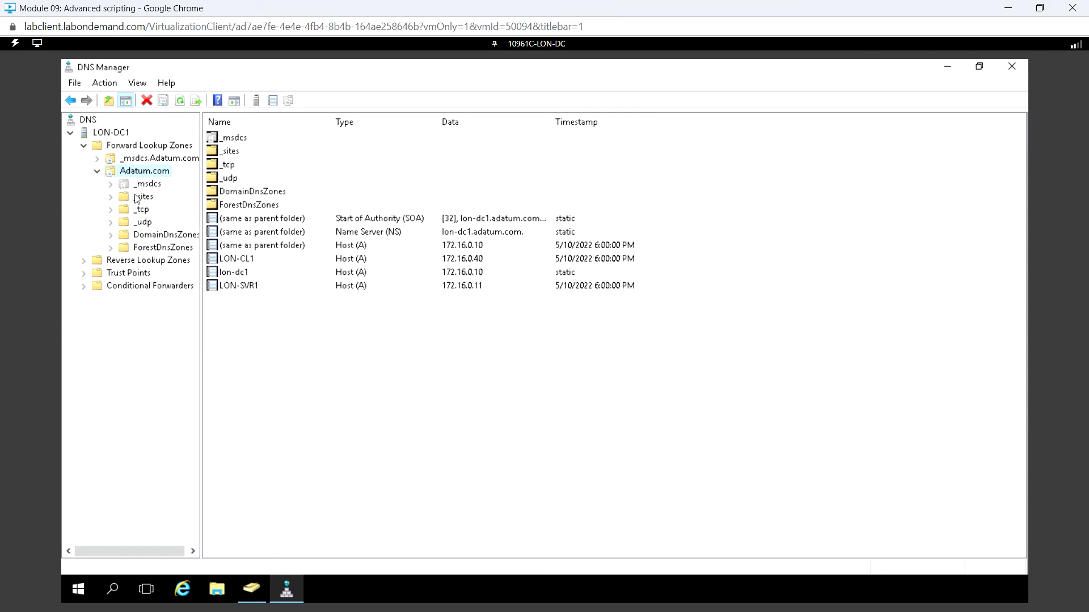
left_click(111, 197)
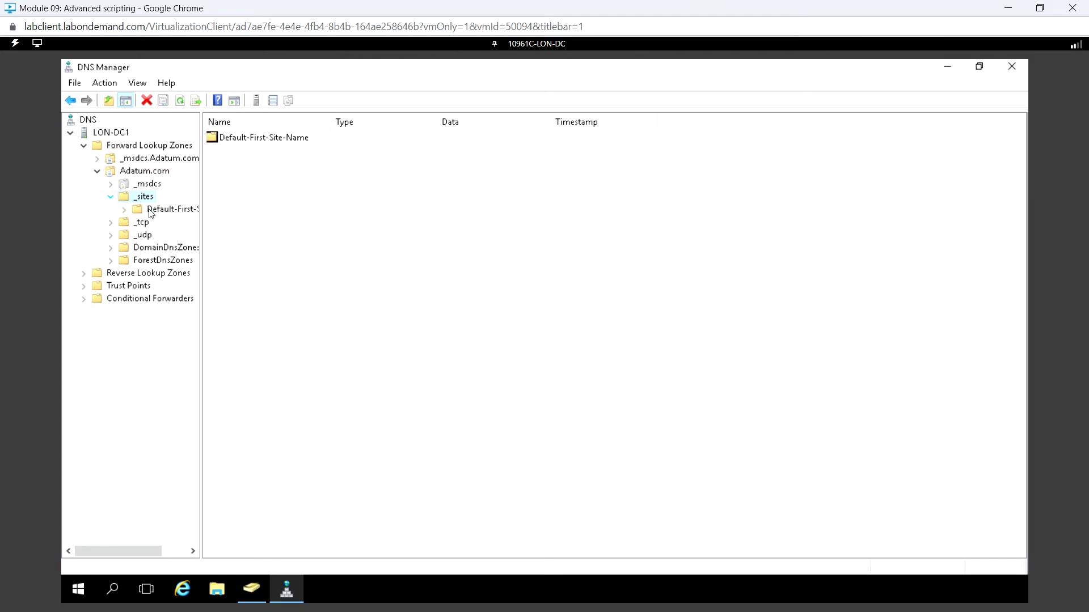
left_click(143, 211)
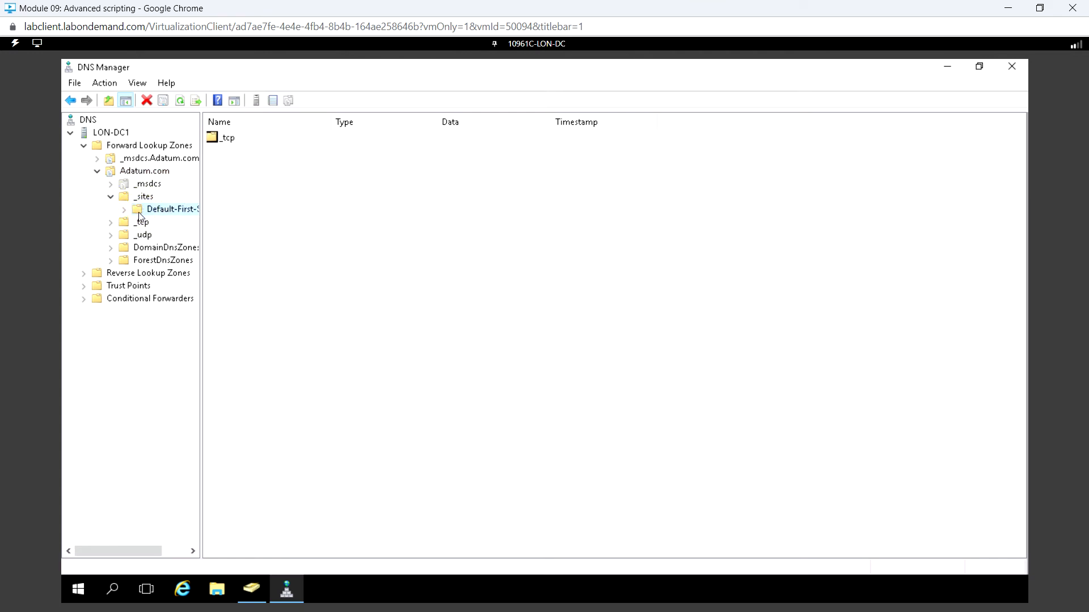
left_click(124, 210)
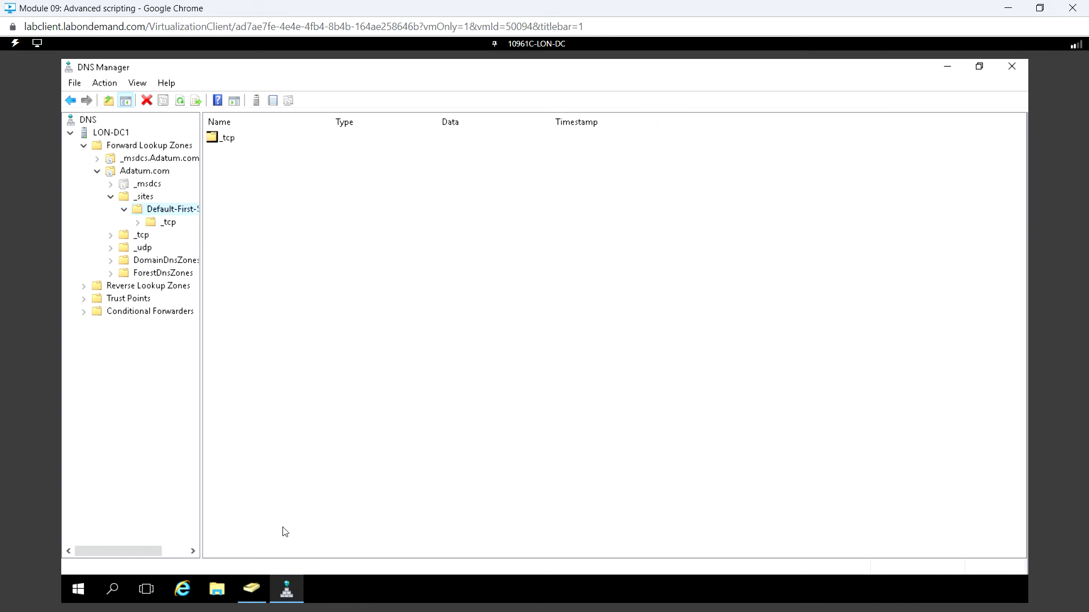
Step: Open Active Directory Sites and Services and show the contents of the Default-First-Site-Name site
left_click(78, 591)
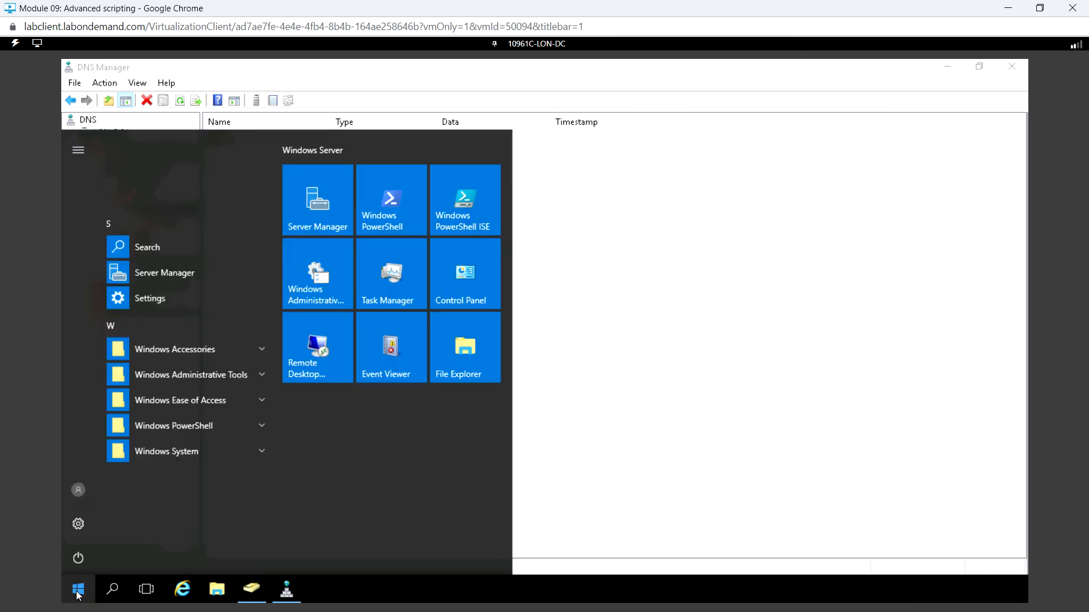
left_click(209, 375)
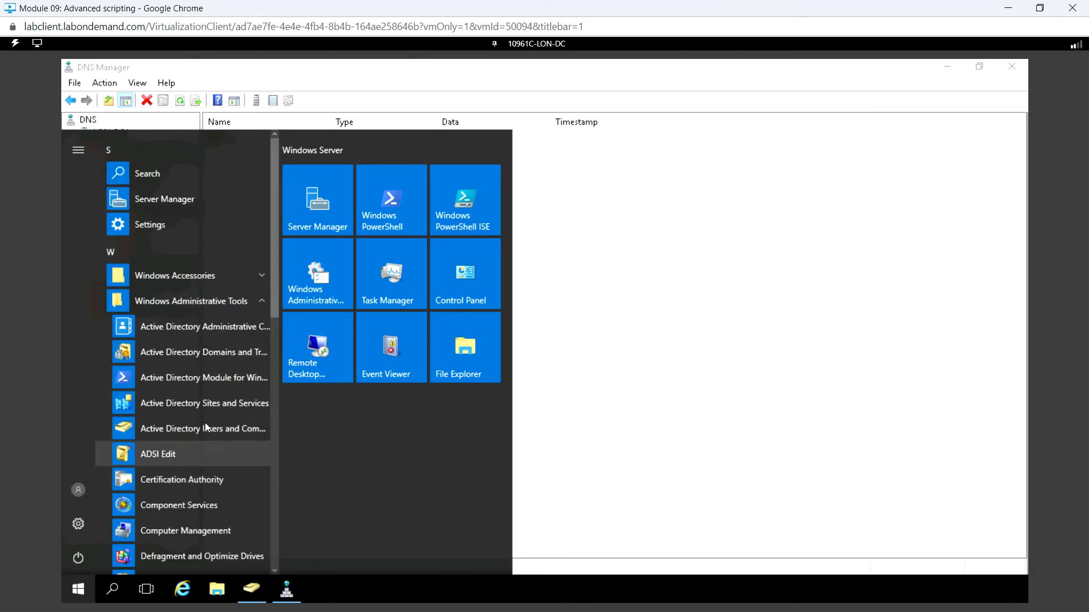
left_click(206, 403)
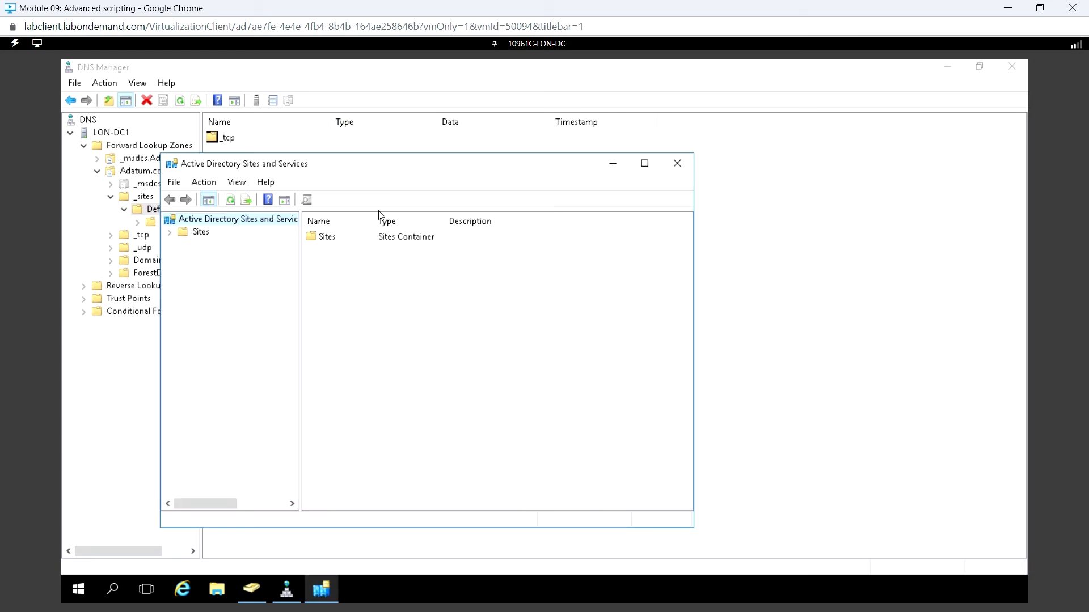
left_click(170, 233)
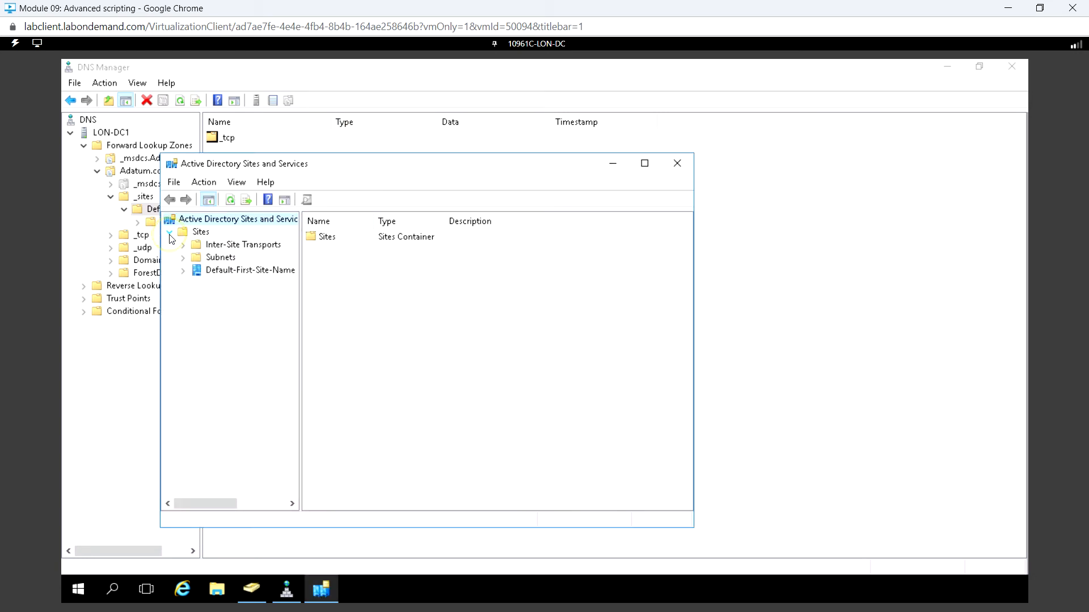
left_click(229, 272)
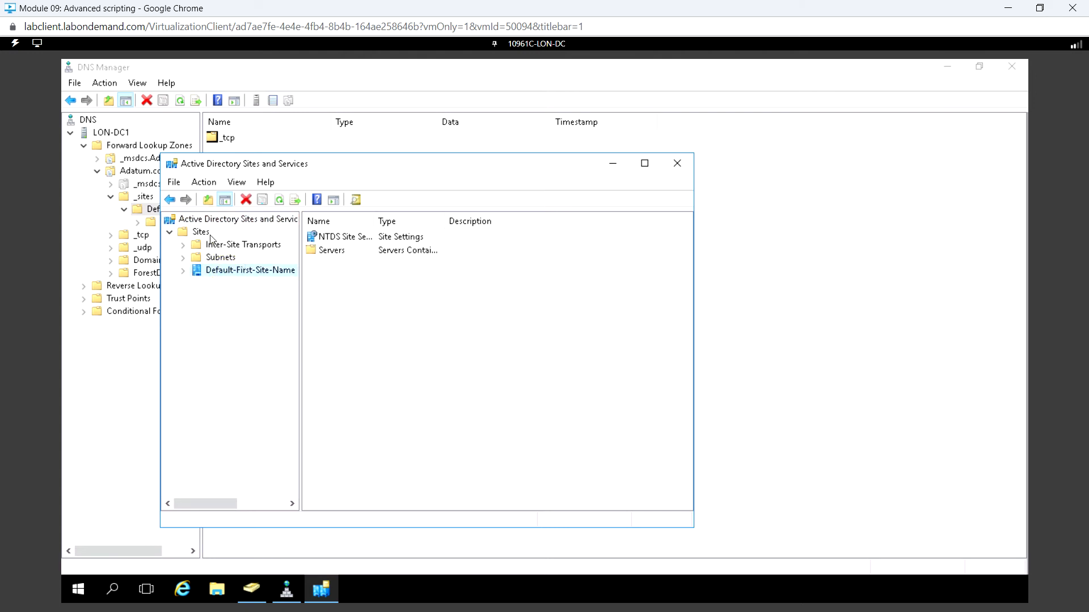
Step: Create a new site named LONDONHQ that uses the DEFAULTIPSITELINK site link
right_click(196, 234)
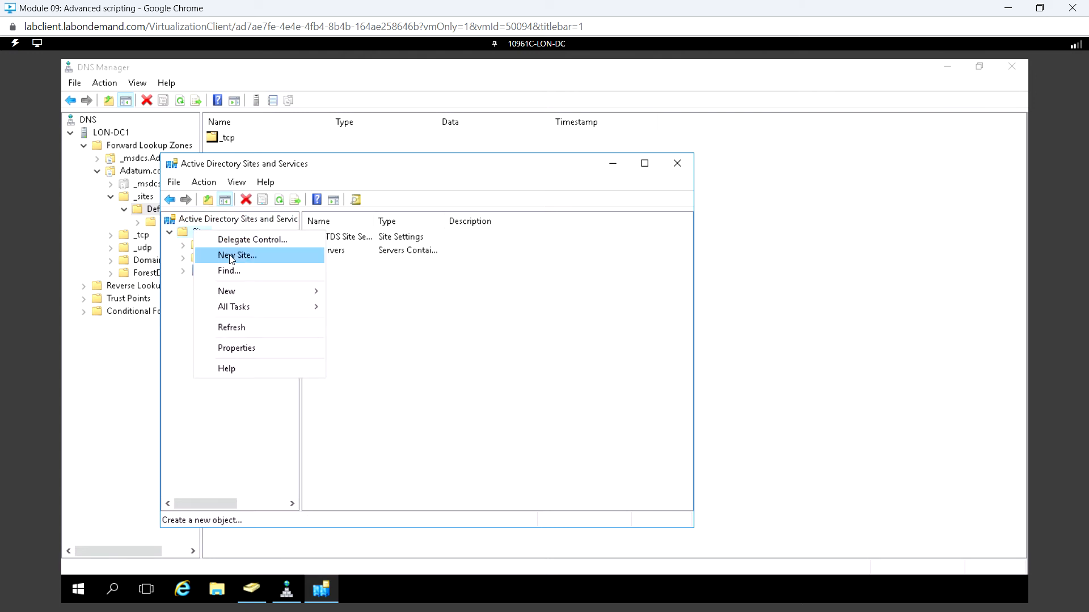
left_click(259, 259)
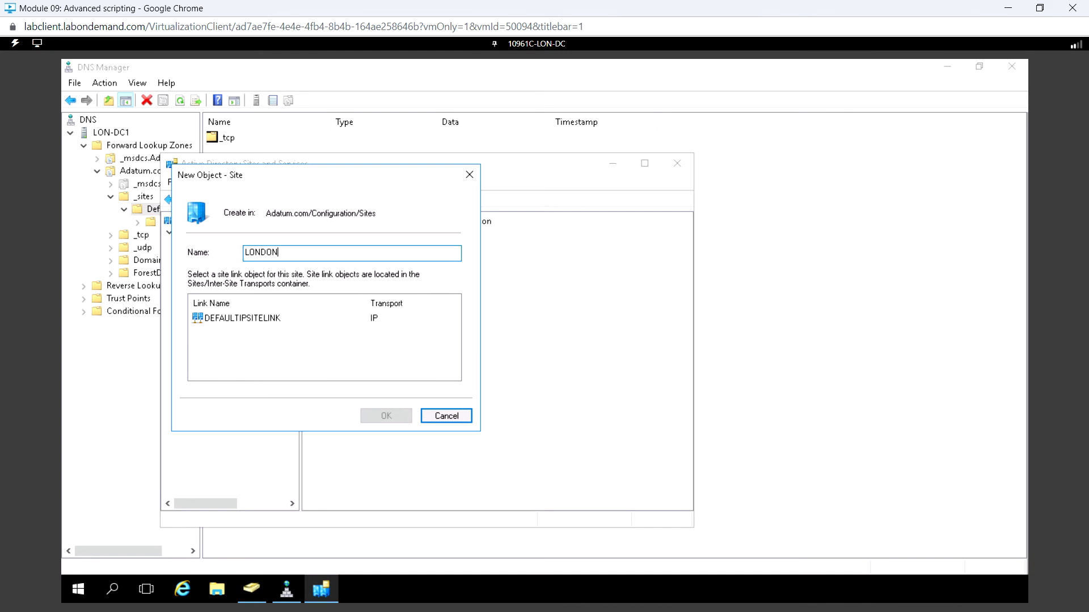
left_click(243, 318)
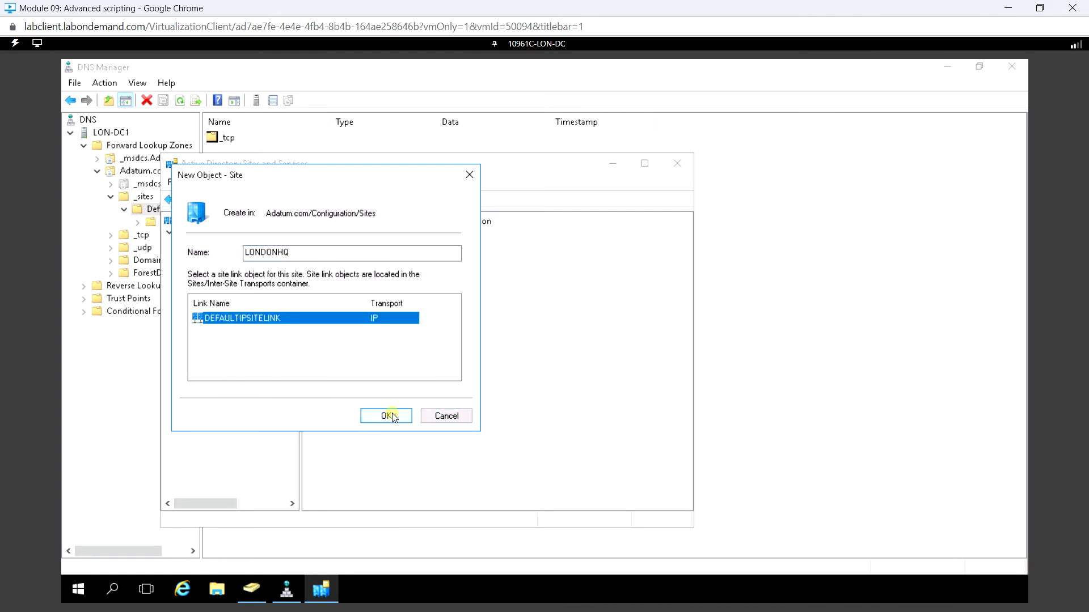
left_click(390, 416)
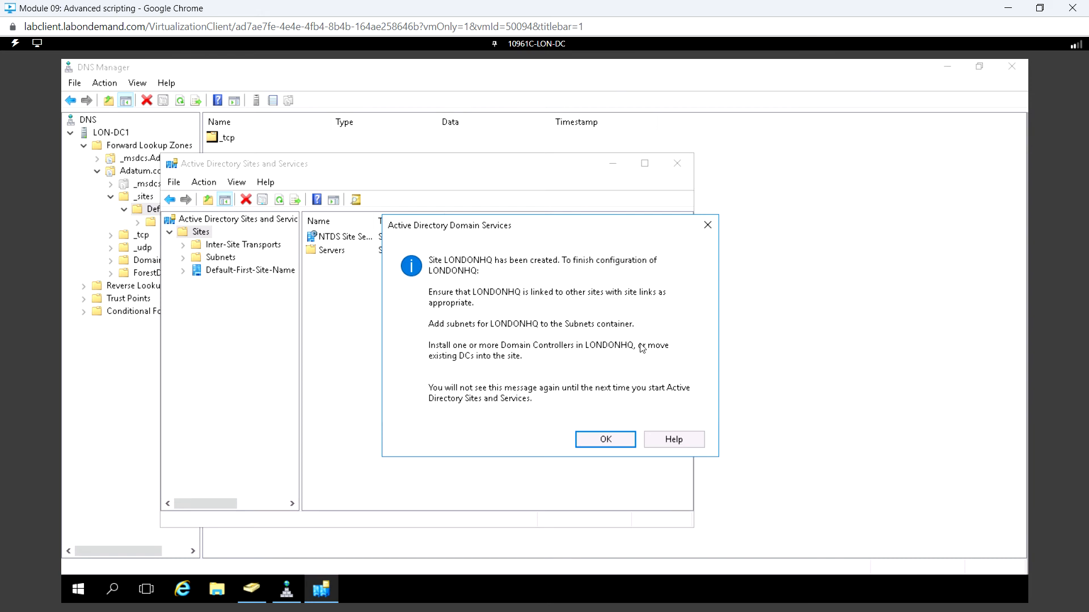
left_click(601, 442)
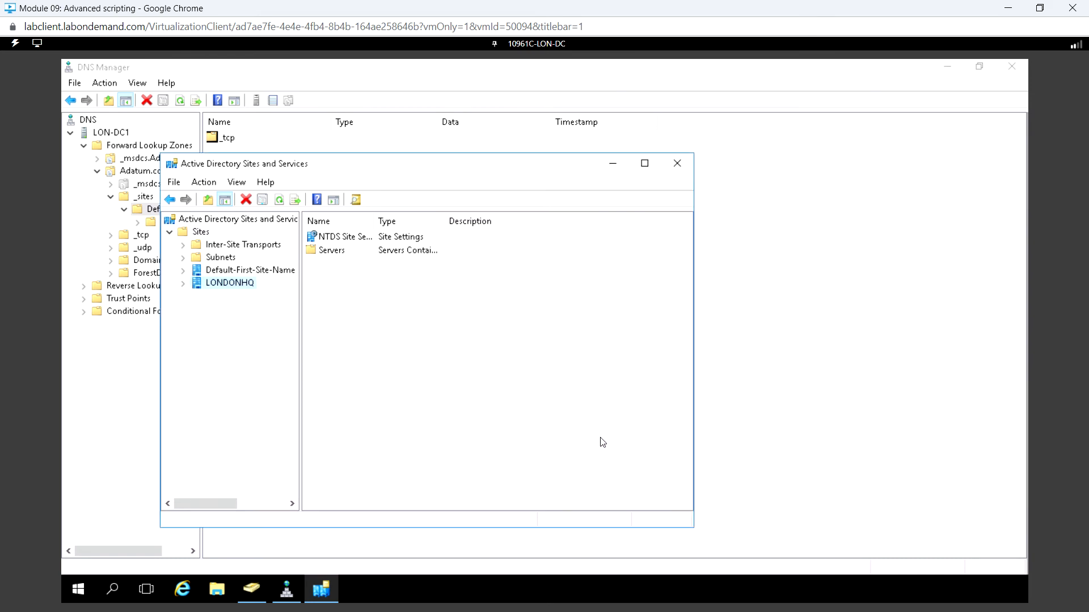
Step: Expand the LONDONHQ site and examine its Servers container and the actions offered for it
left_click(182, 283)
left_click(232, 297)
right_click(232, 299)
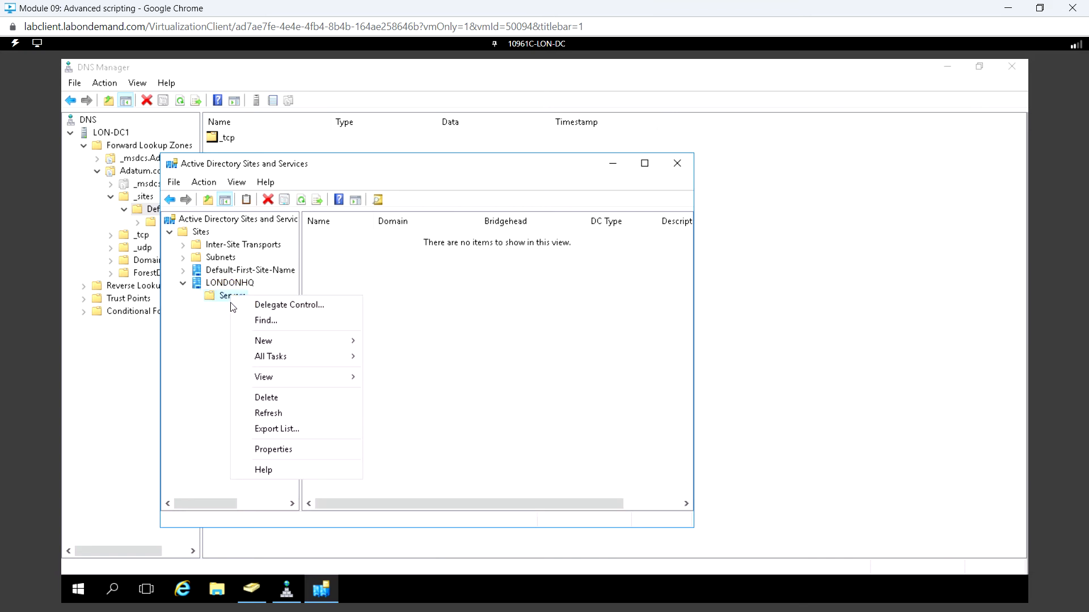
left_click(416, 284)
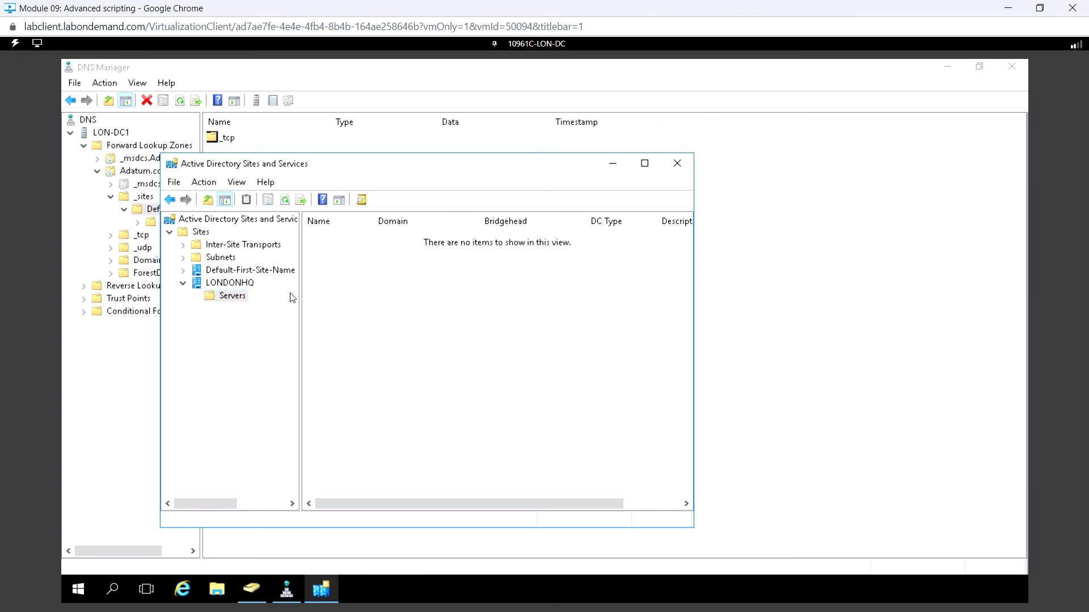
Step: Minimize Active Directory Sites and Services, then refresh the site folder in DNS Manager and close that console
left_click(614, 166)
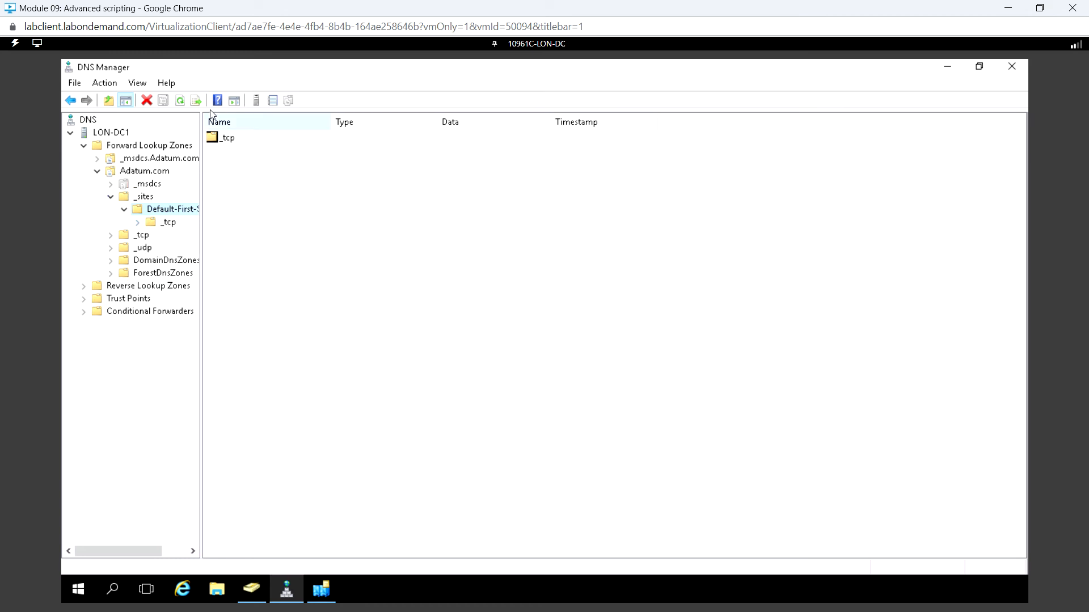
left_click(181, 103)
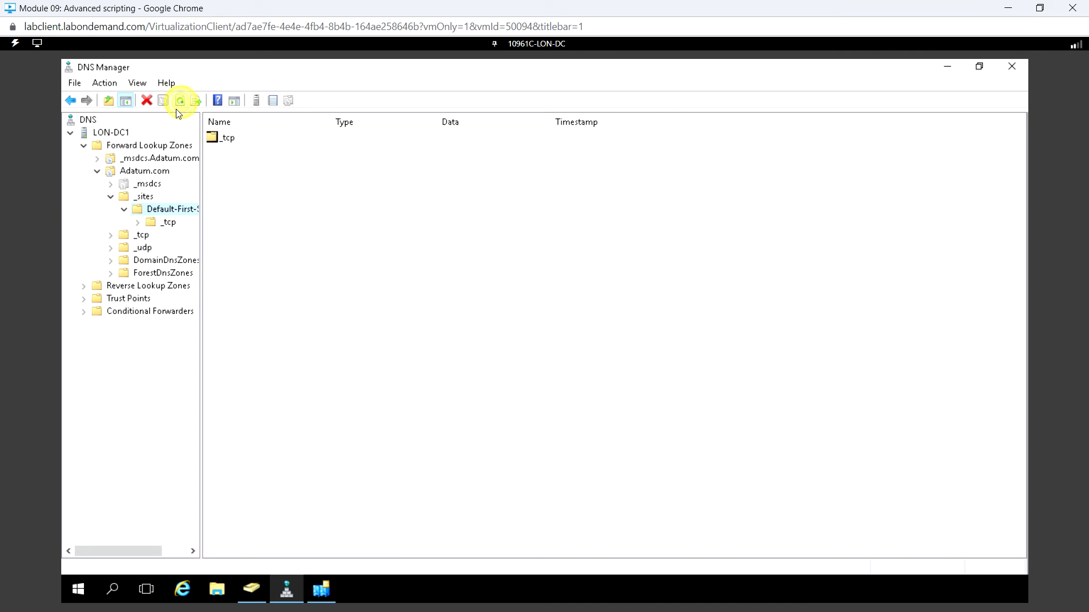
left_click(1013, 67)
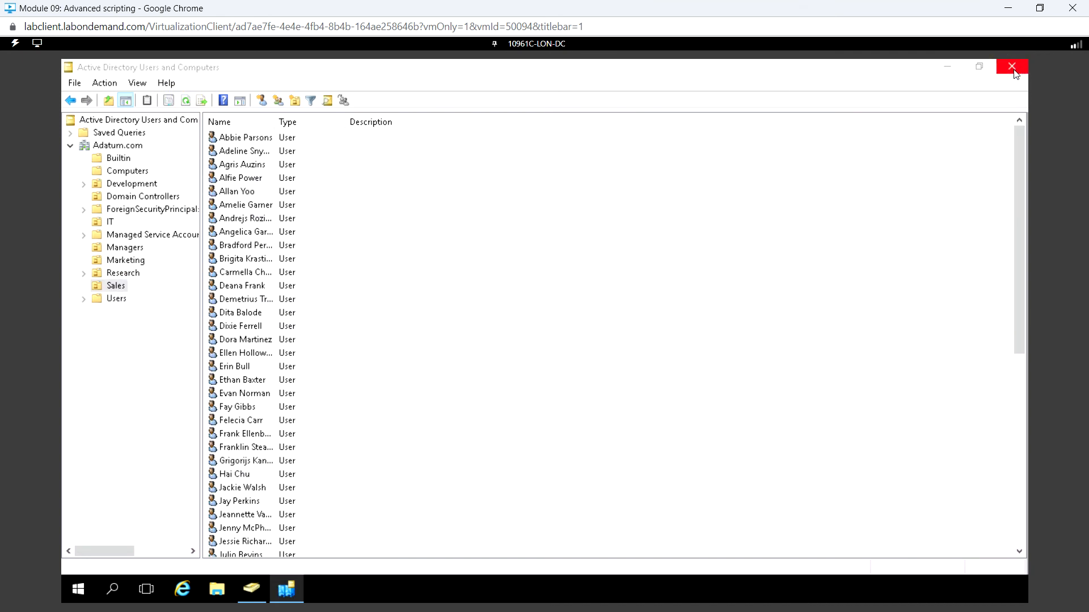
Step: Reopen DNS Manager from the Windows administrative tools
left_click(78, 591)
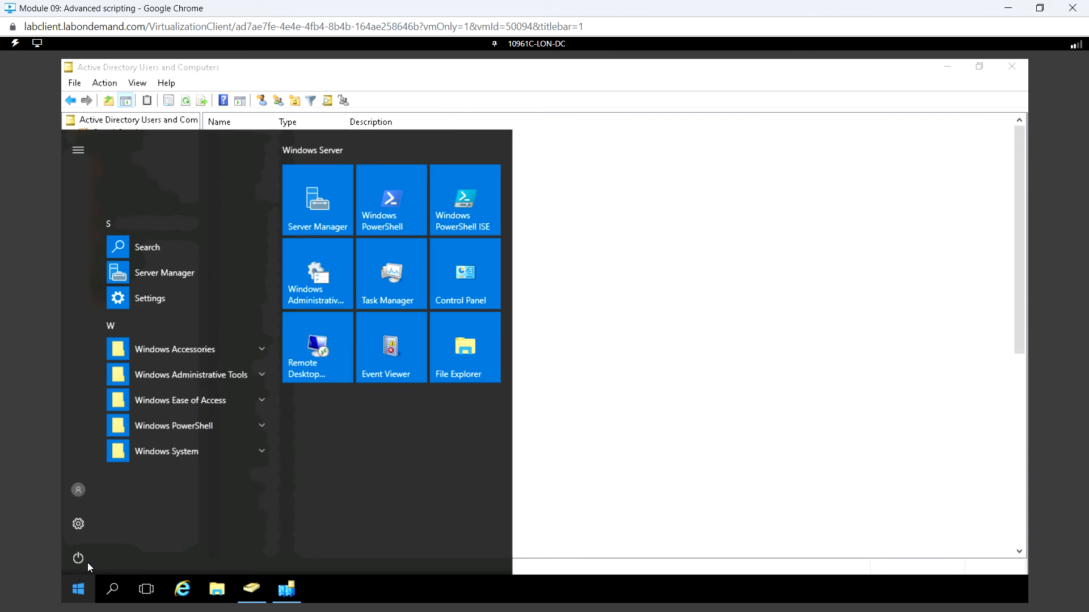
left_click(193, 375)
scroll(195, 416, "down", 6)
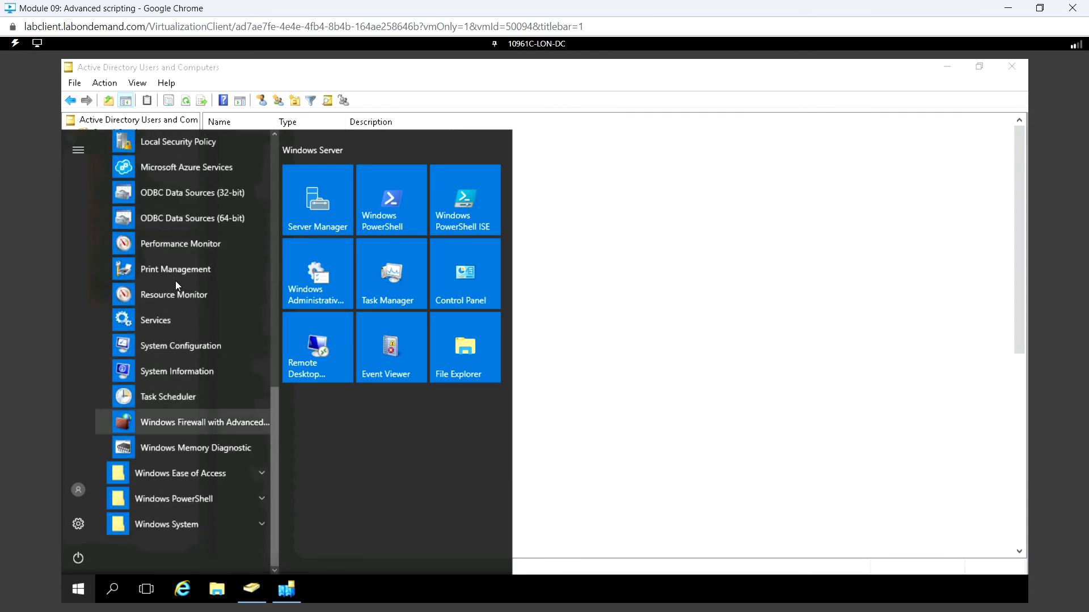
scroll(174, 278, "up", 8)
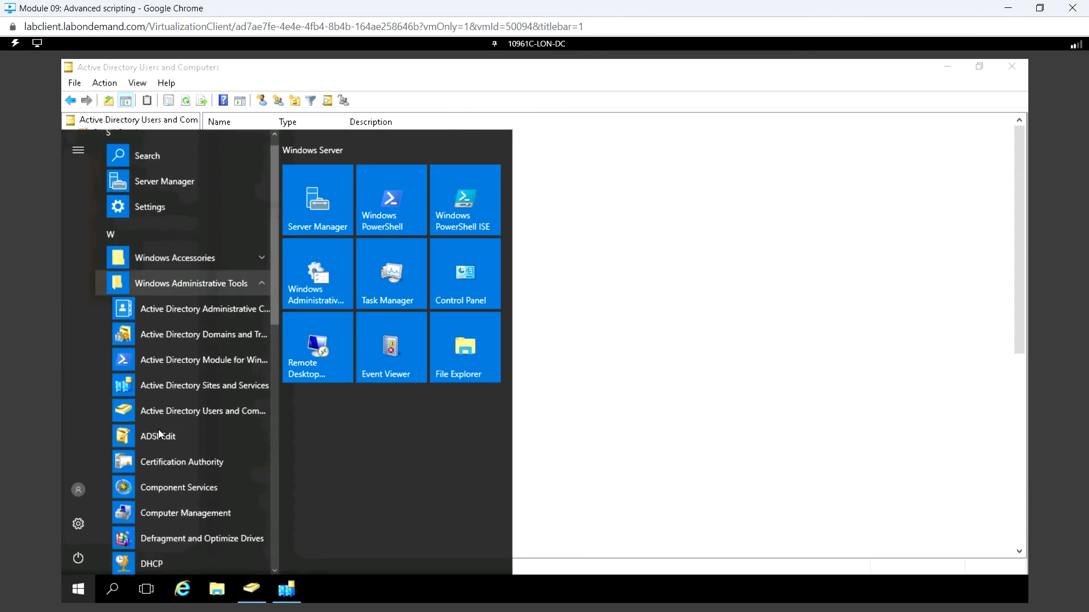
scroll(161, 451, "down", 5)
left_click(161, 288)
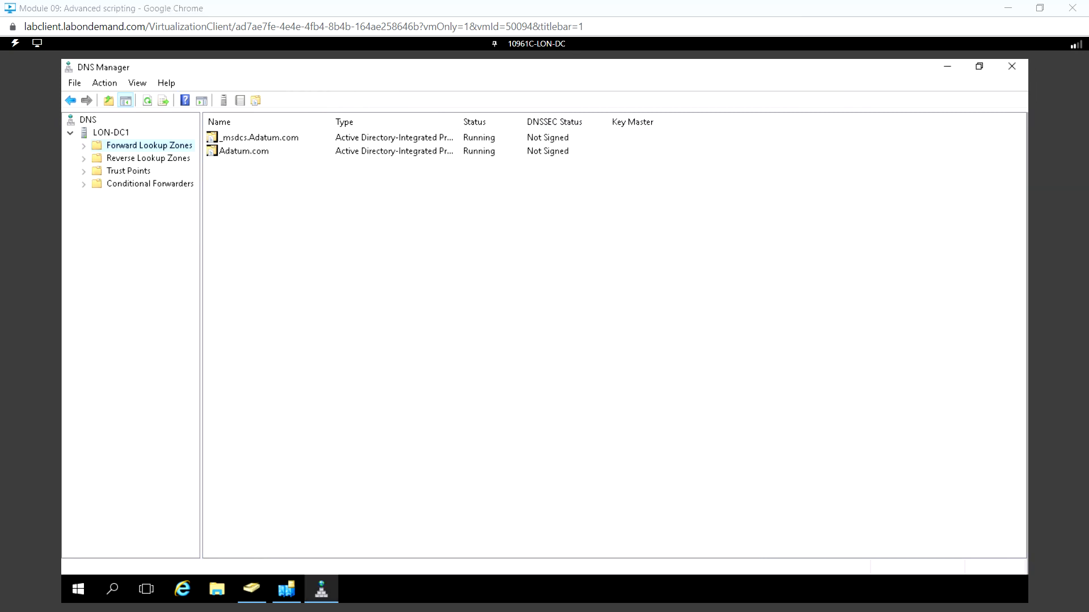
Step: Examine the service records in the _tcp folders of LONDONHQ and Default-First-Site-Name under _sites in the Adatum.com zone
left_click(84, 146)
left_click(96, 170)
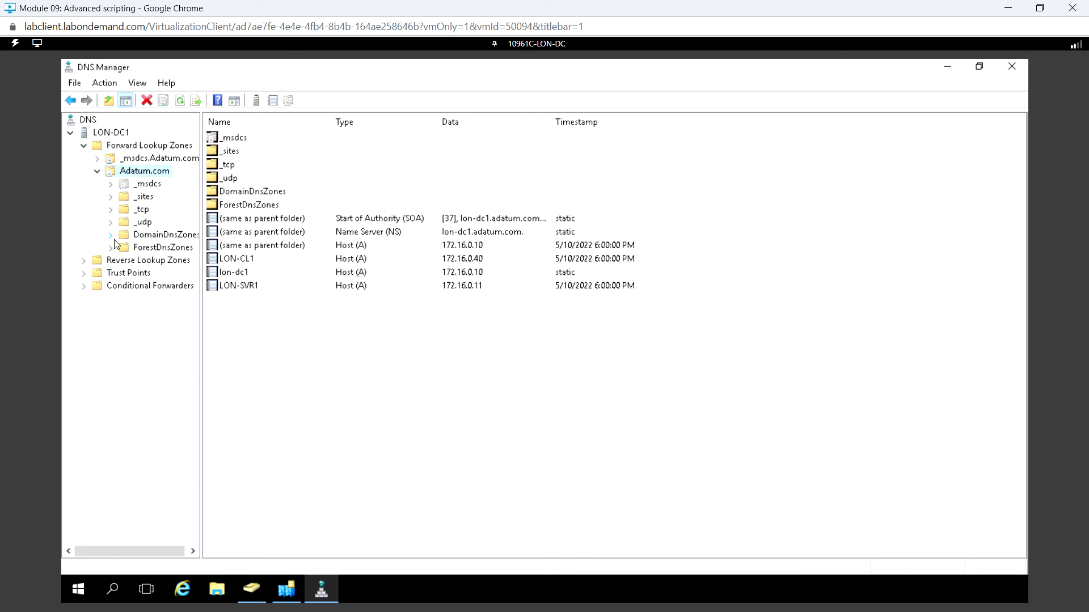
left_click(111, 197)
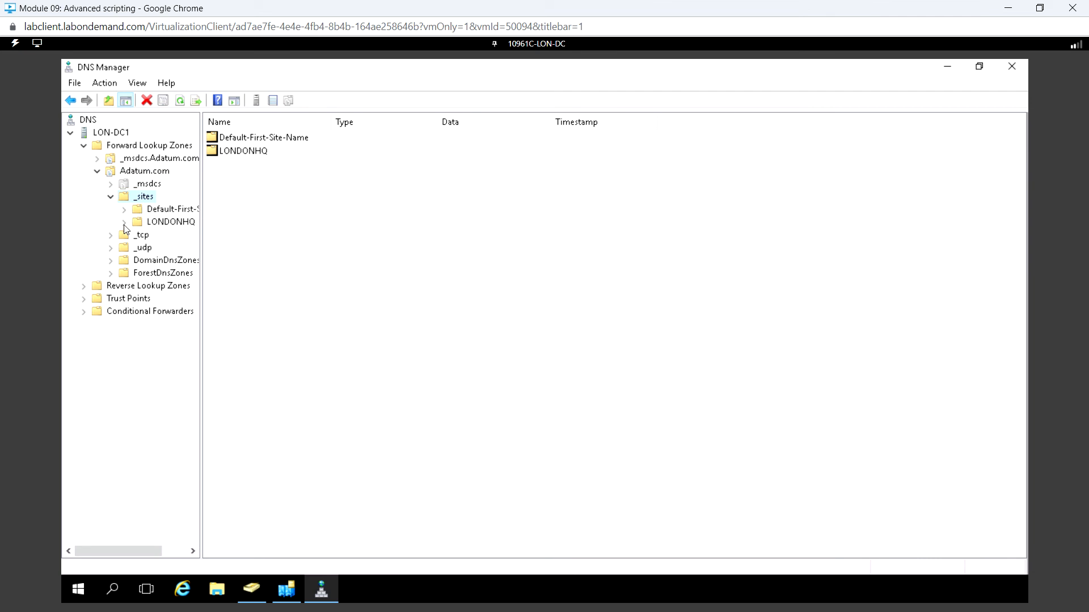
left_click(125, 222)
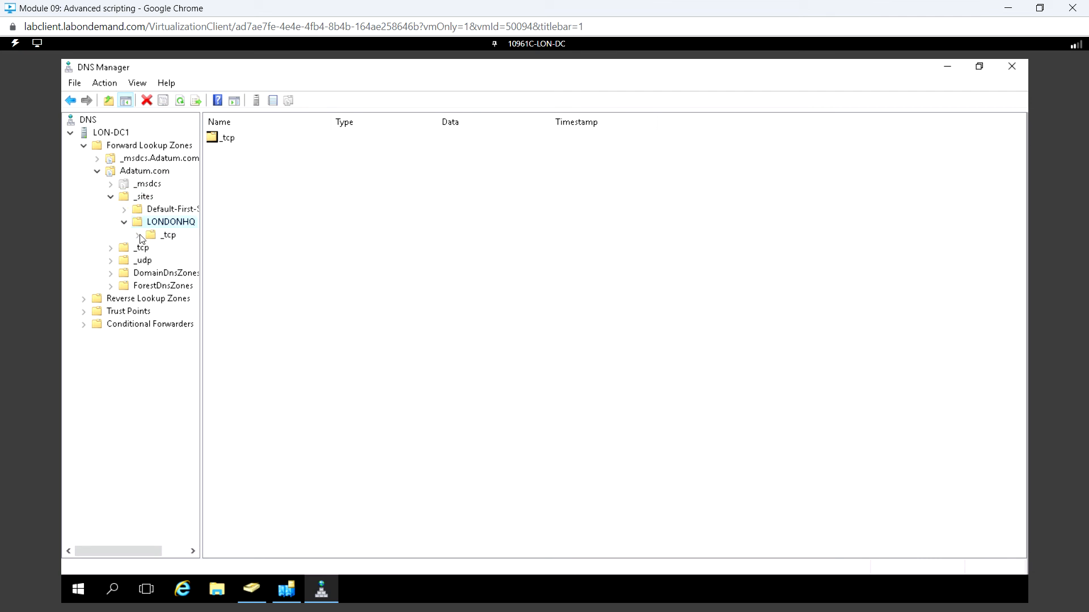
left_click(139, 236)
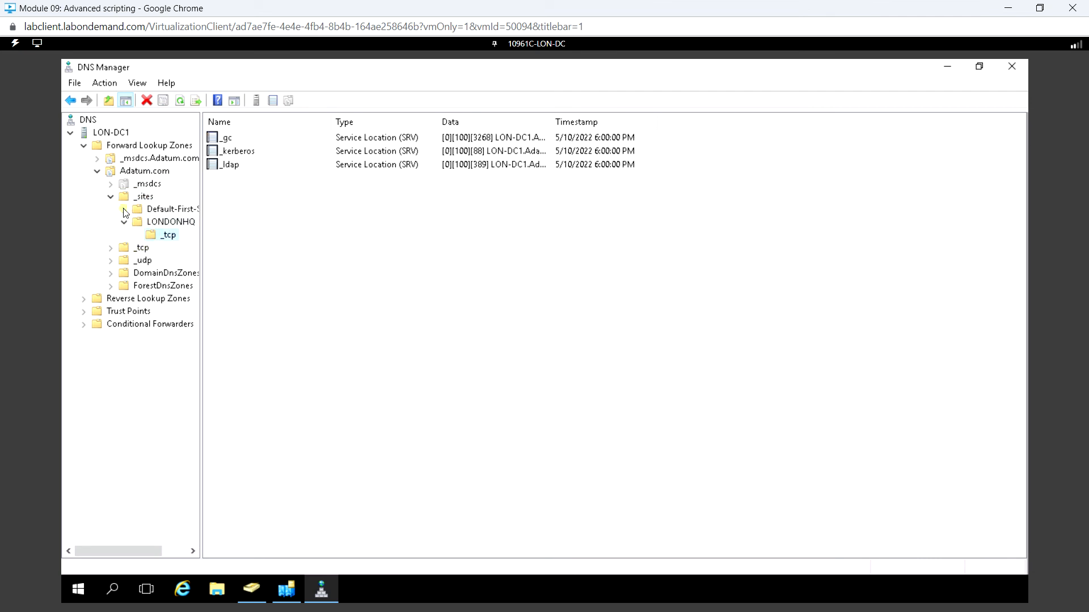
left_click(124, 210)
left_click(150, 222)
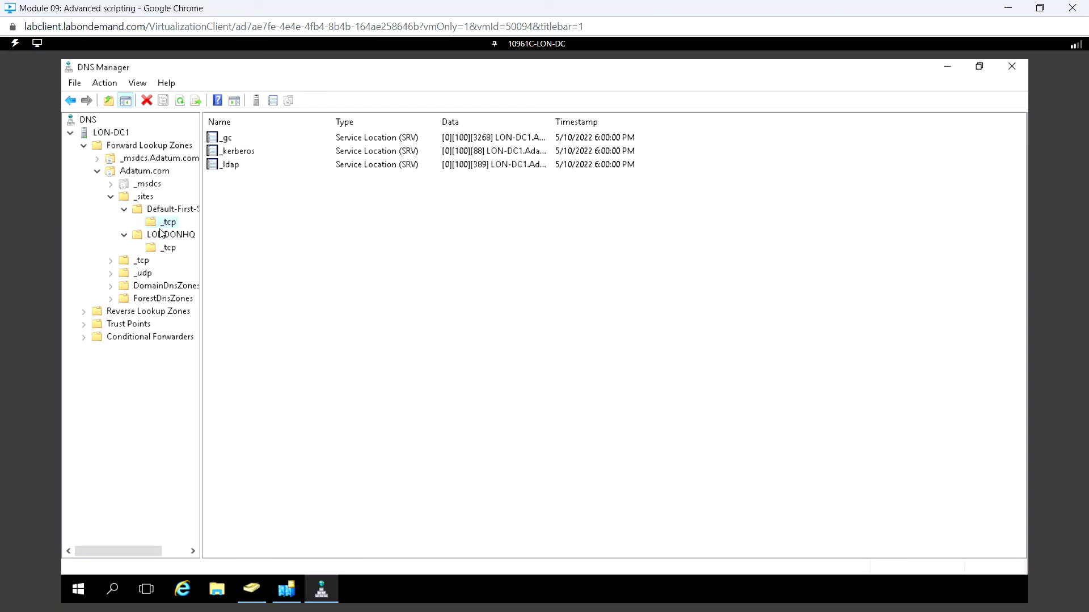
Step: Accept the offer to extend the lab by 15 minutes and dismiss the notification
right_click(289, 226)
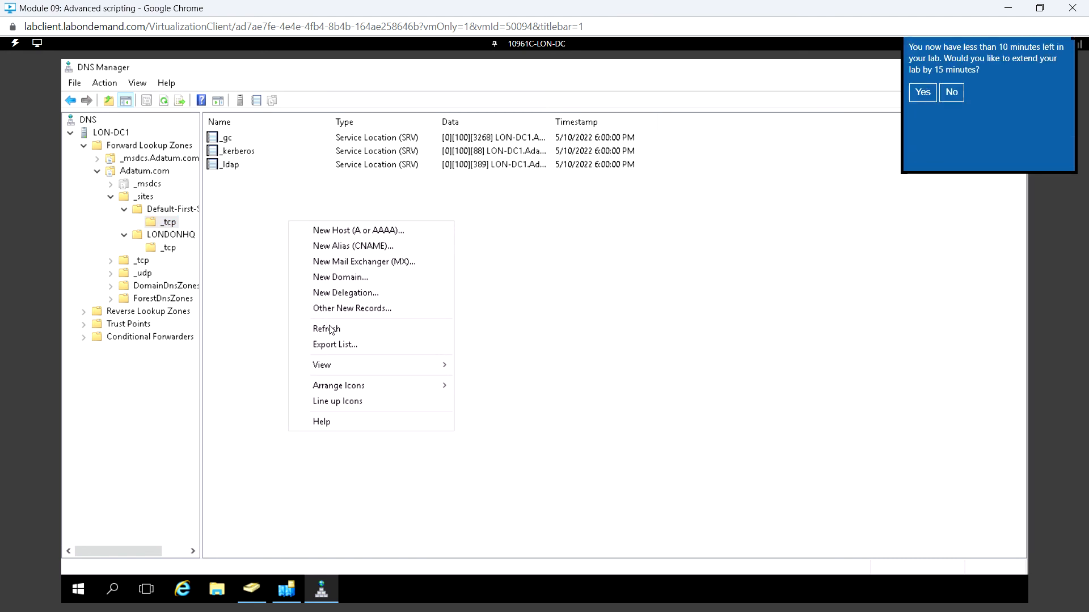
left_click(922, 118)
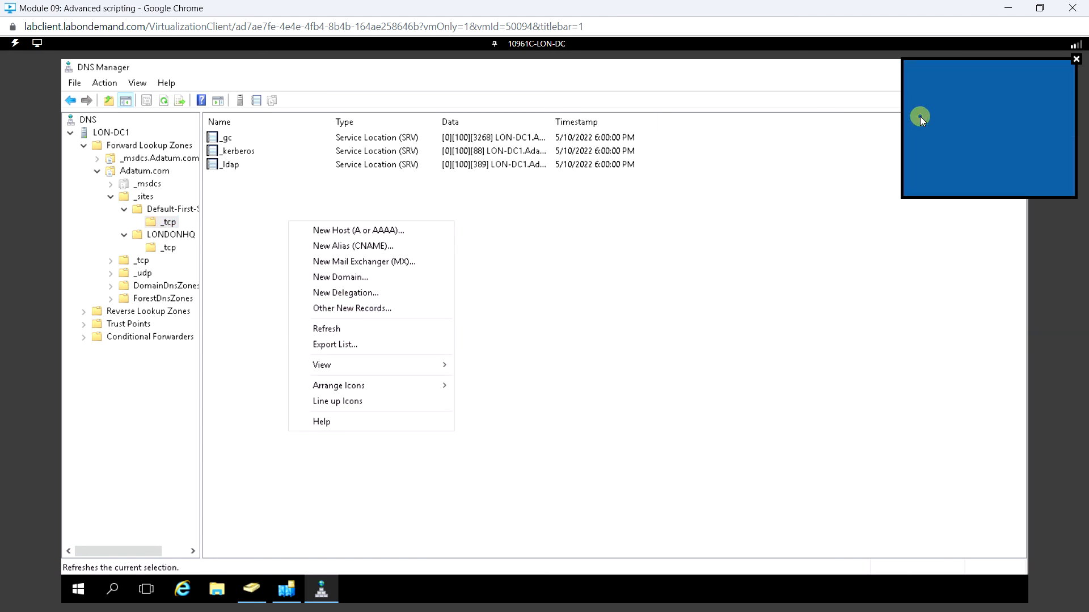
left_click(1076, 59)
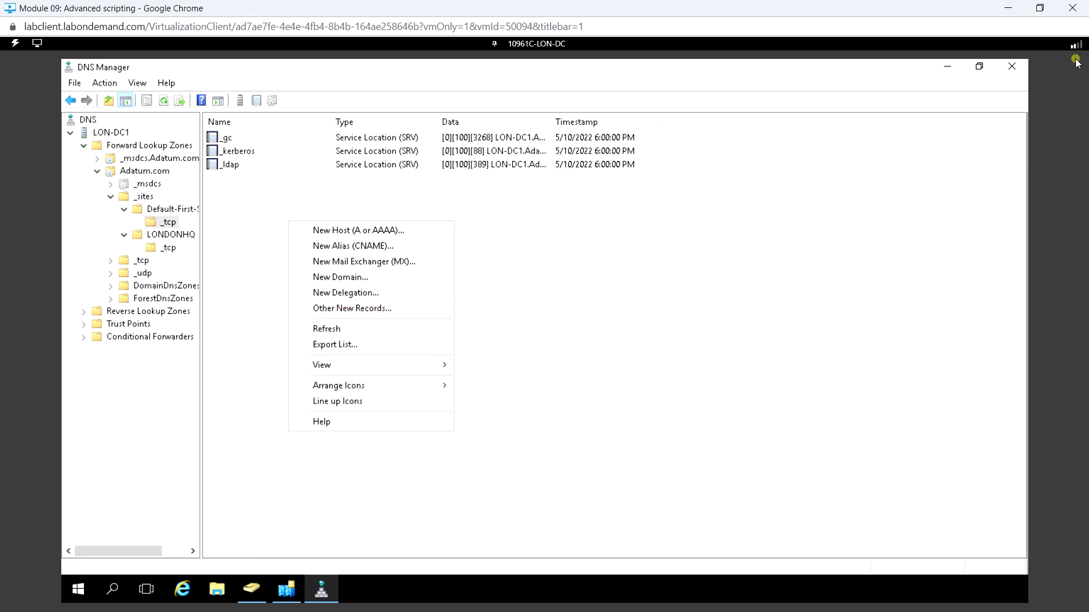
Step: Start a new Service Location (SRV) record in the _tcp folder of Default-First-Site-Name
left_click(381, 309)
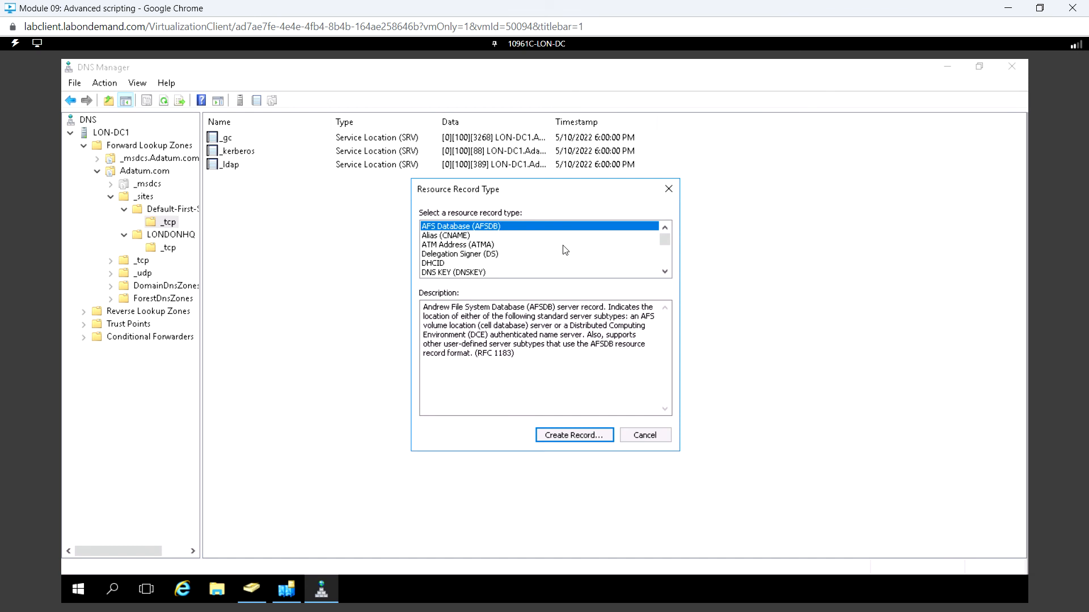
left_click(667, 273)
left_click(667, 273)
left_click(667, 274)
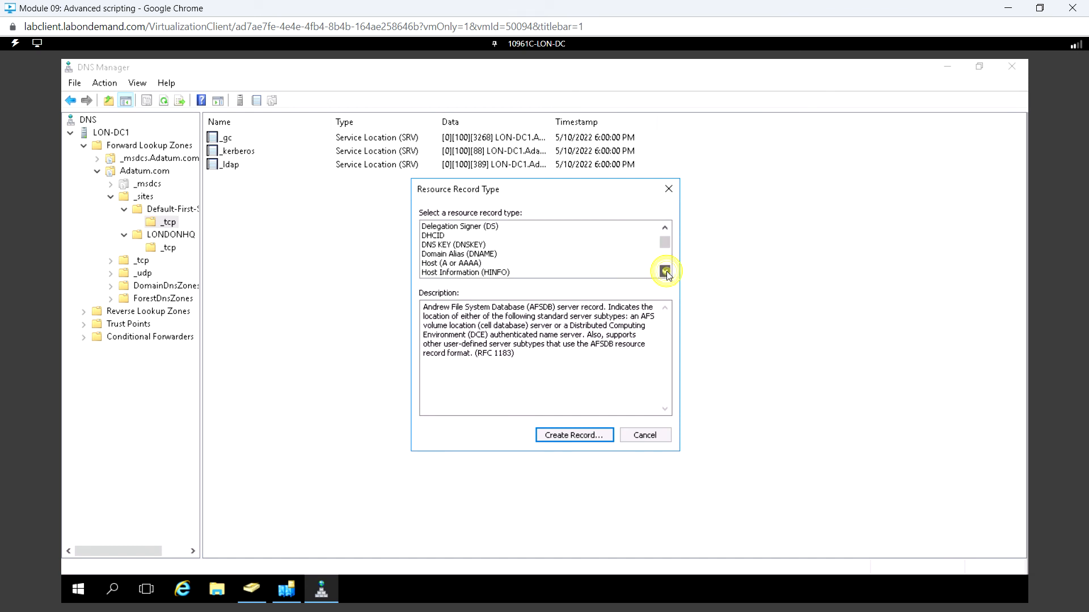
left_click(667, 274)
left_click(667, 273)
left_click(667, 274)
left_click(667, 274)
left_click(665, 272)
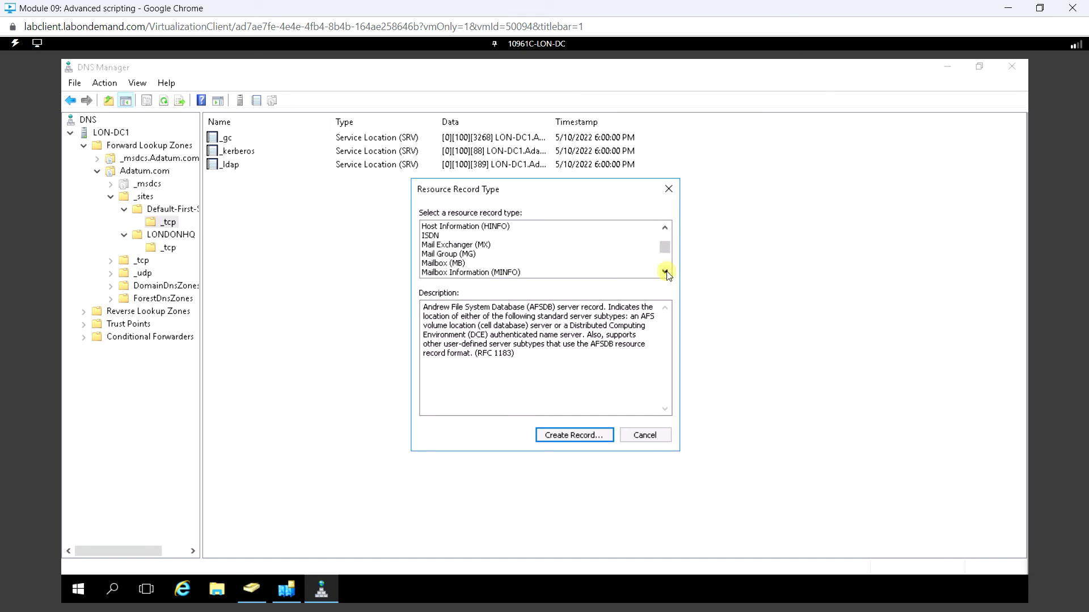
left_click(665, 272)
left_click(665, 272)
left_click(665, 272)
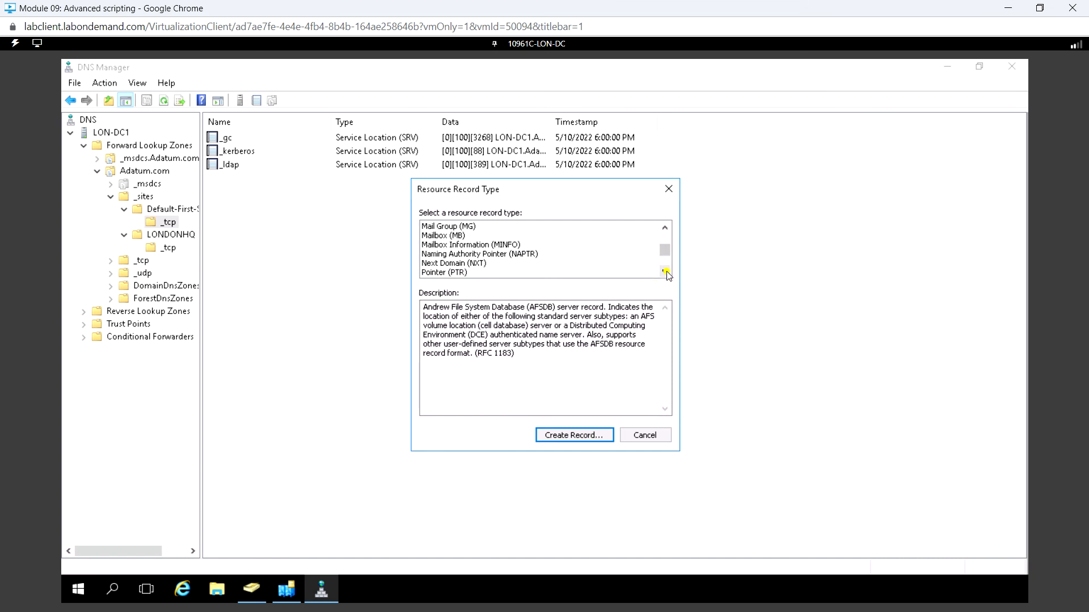
left_click(665, 272)
left_click(666, 272)
left_click(665, 272)
left_click(665, 273)
left_click(665, 273)
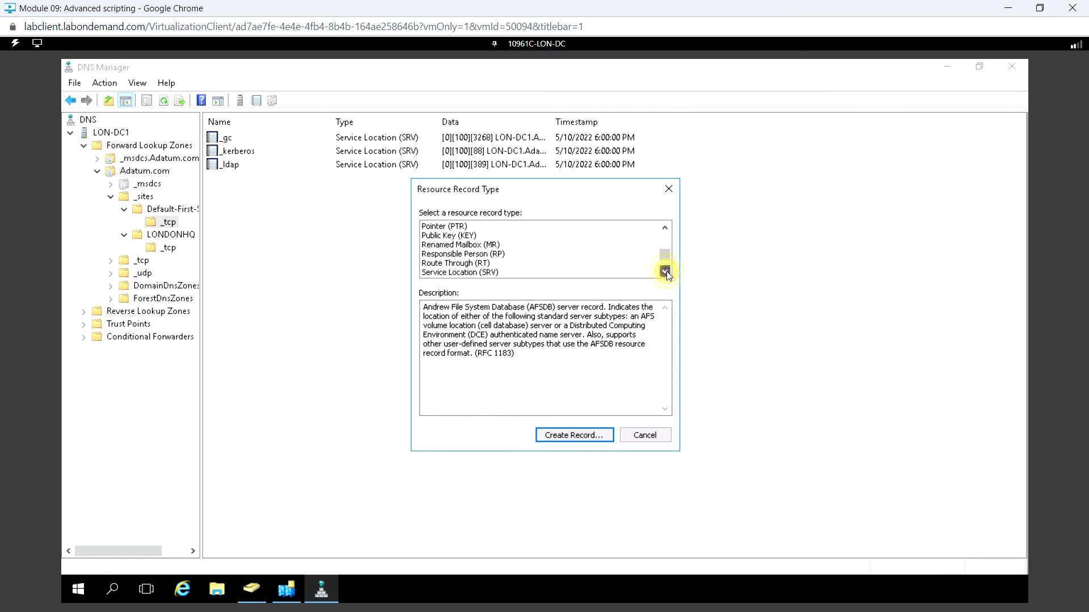
left_click(665, 272)
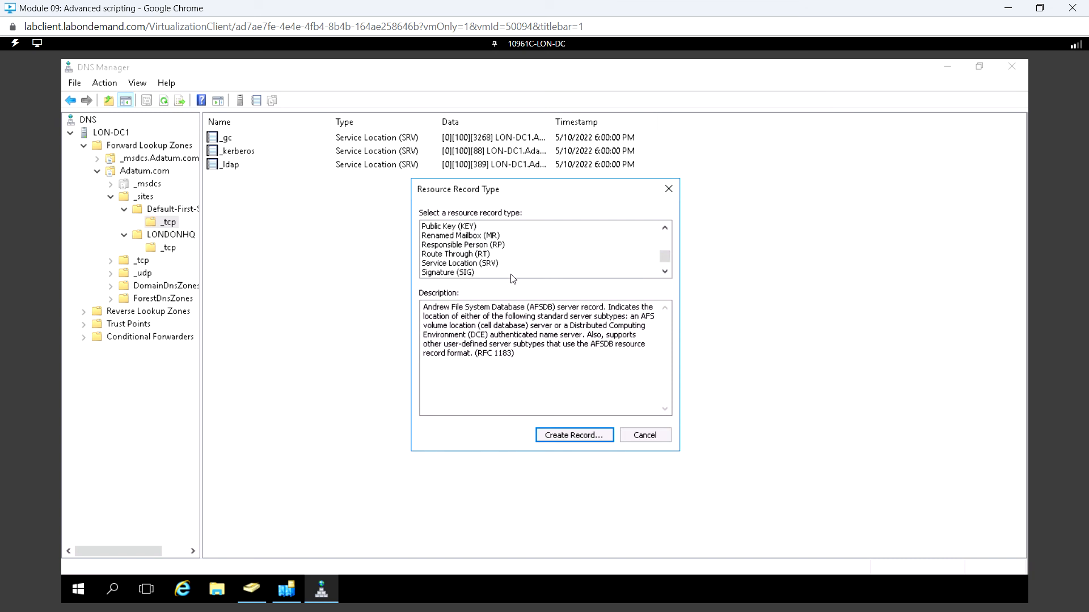
left_click(483, 264)
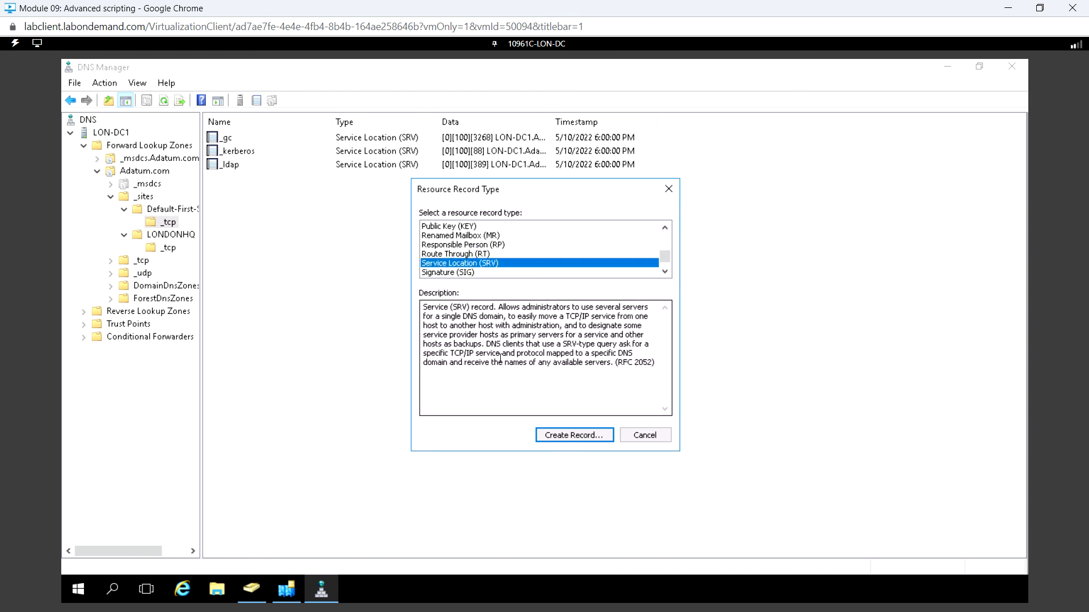
left_click(590, 436)
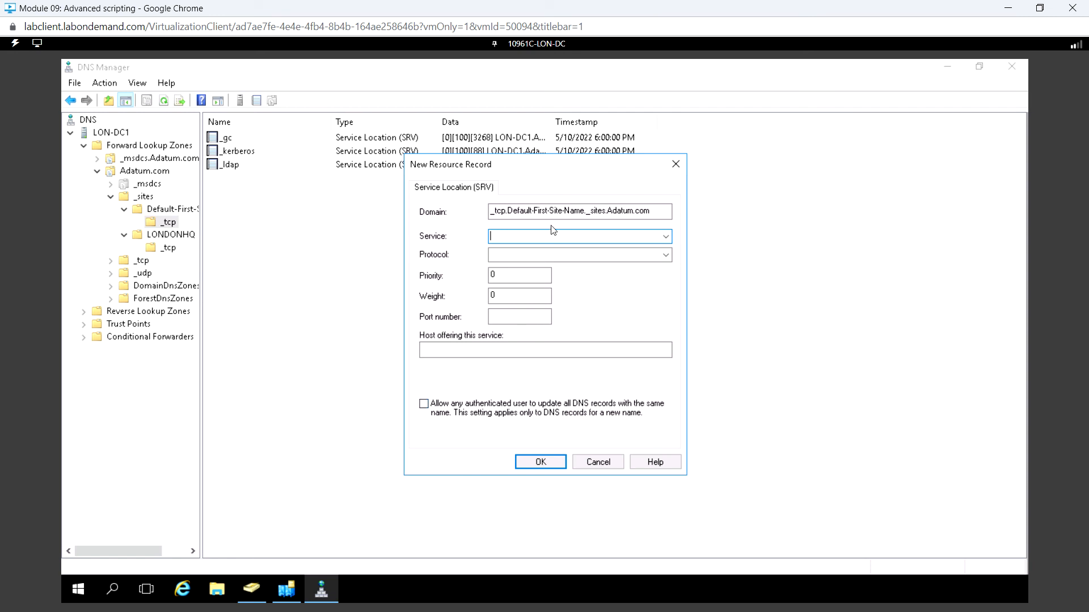
Step: Choose _http as the SRV record's service, review the priority, port number and host fields, and cancel the record creation
left_click(667, 239)
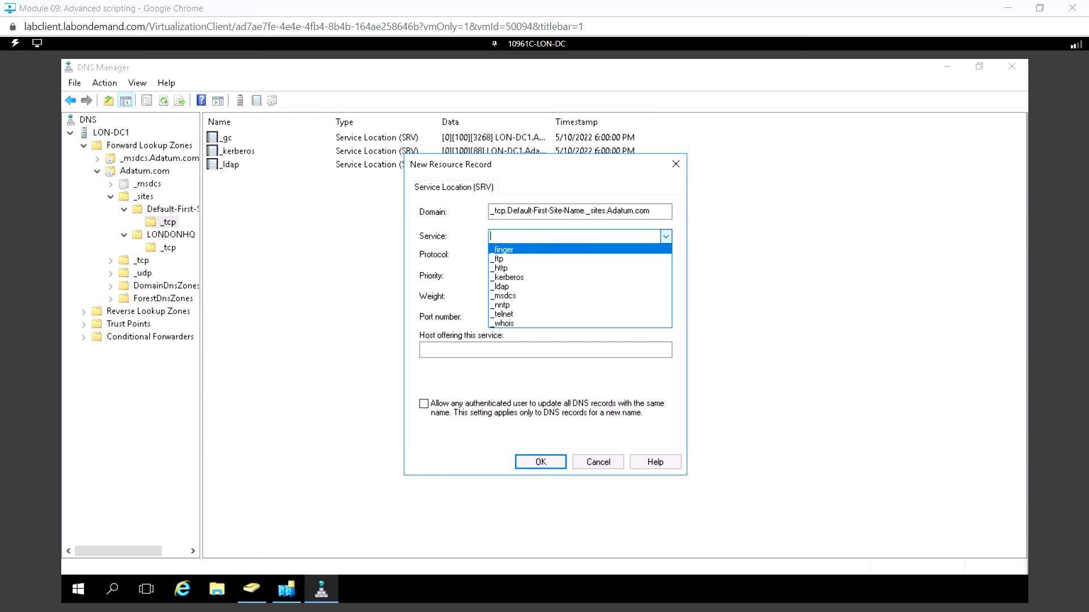
left_click(509, 269)
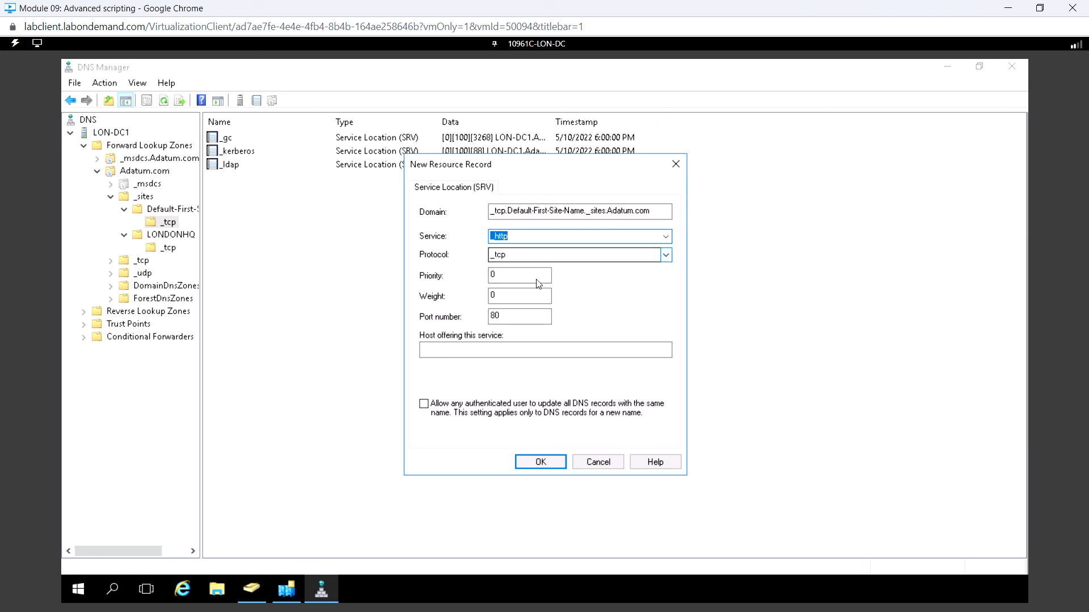
left_click(501, 278)
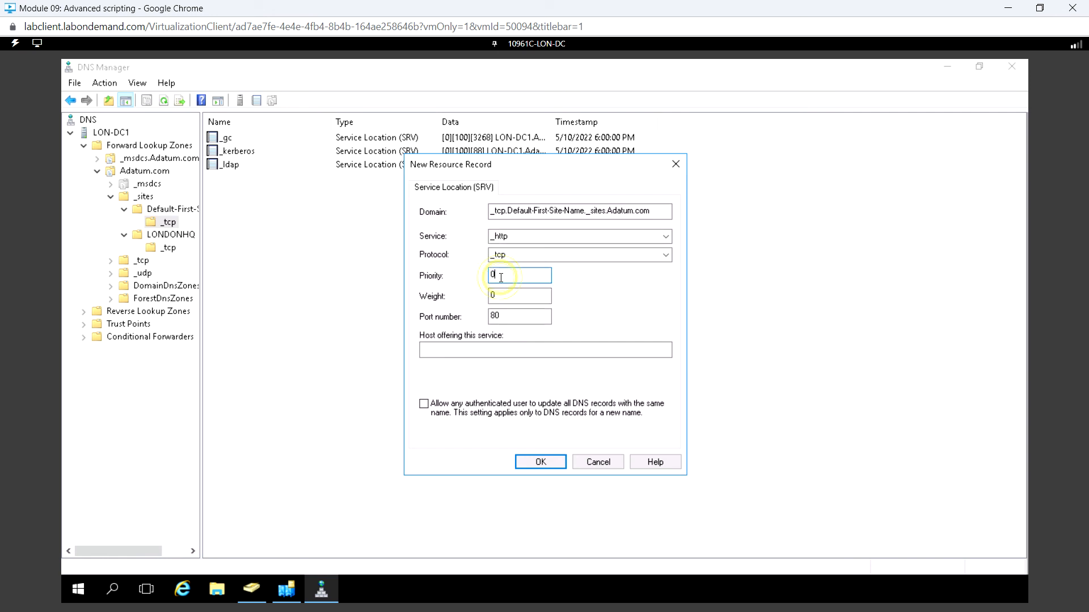
double_click(509, 320)
left_click(471, 349)
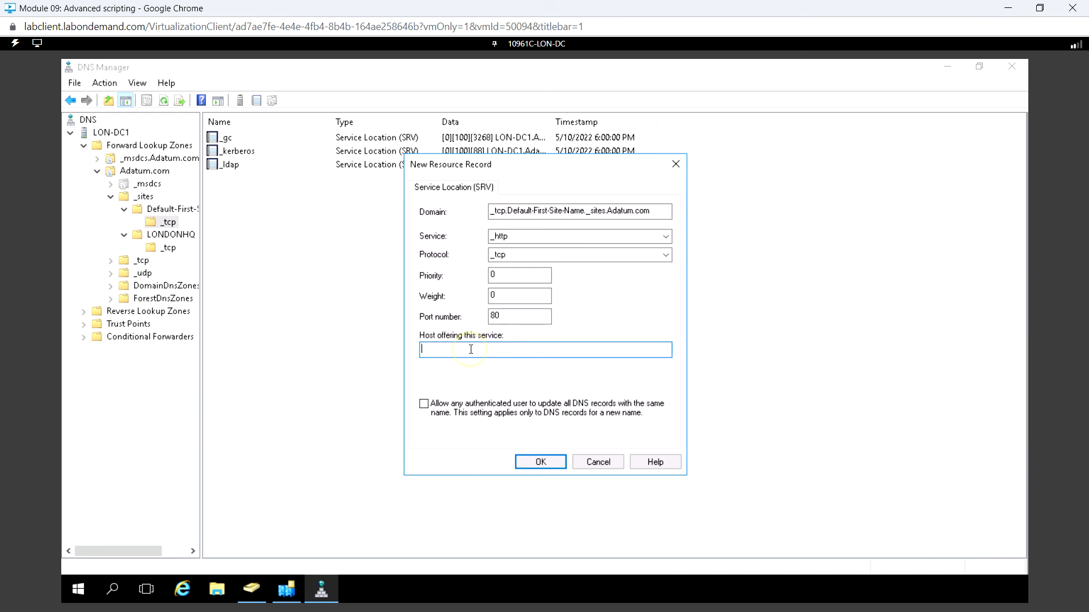
left_click(597, 466)
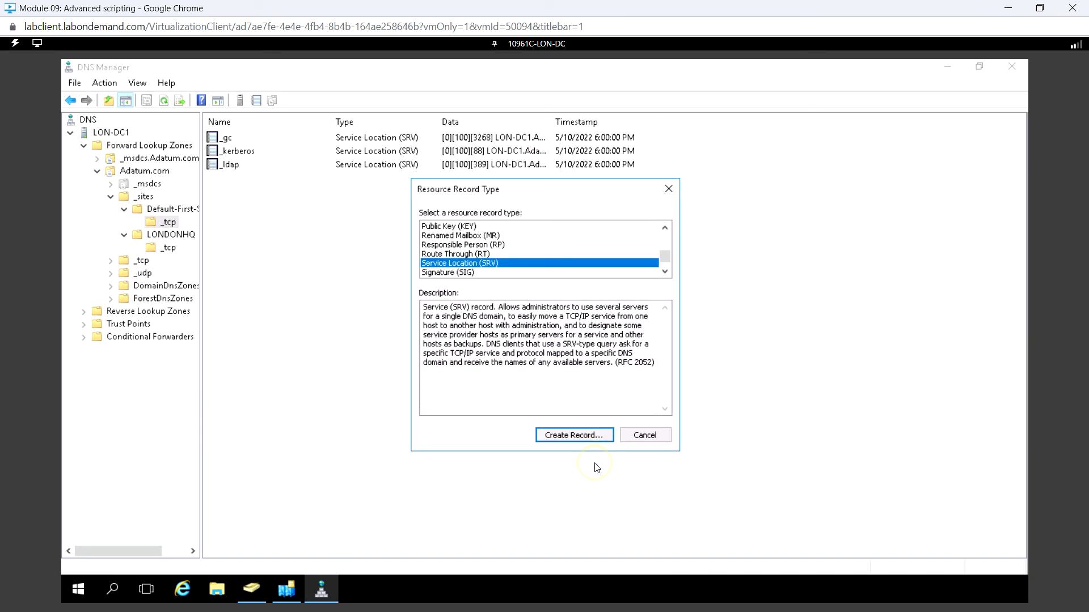
left_click(650, 437)
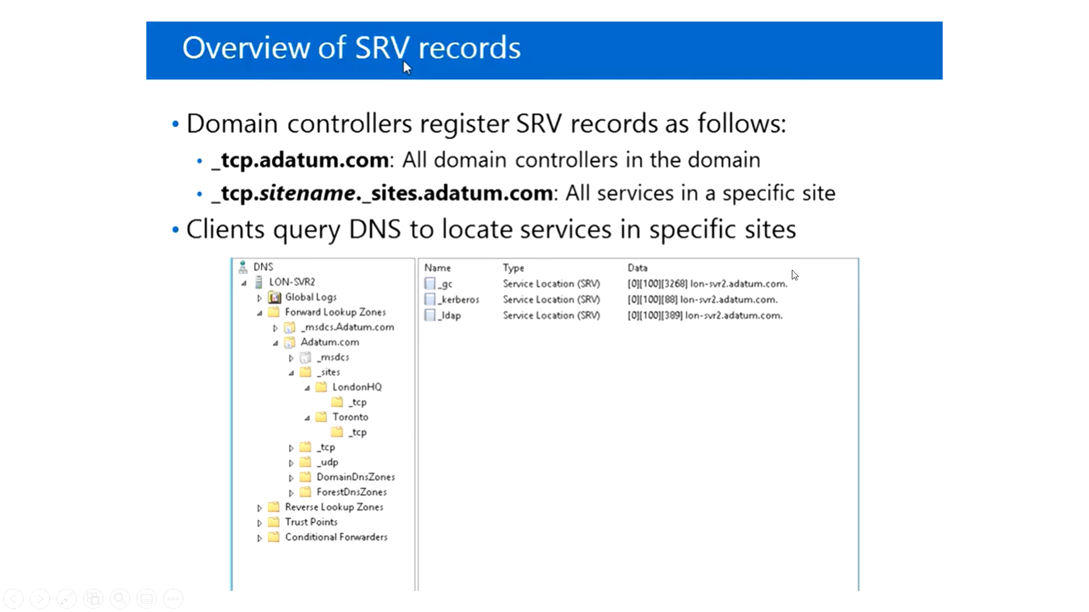
left_click(961, 306)
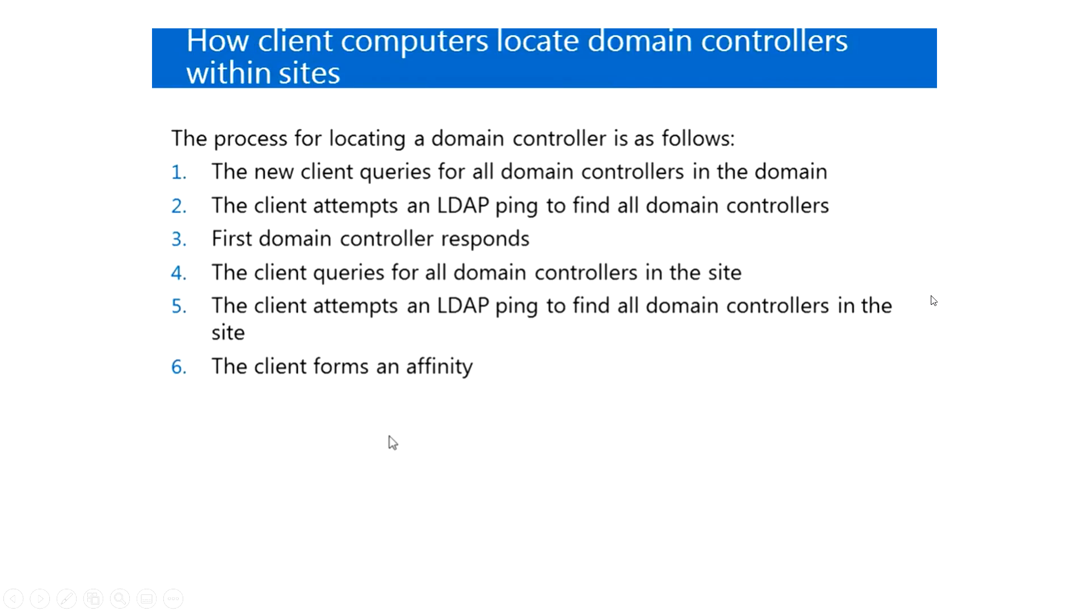